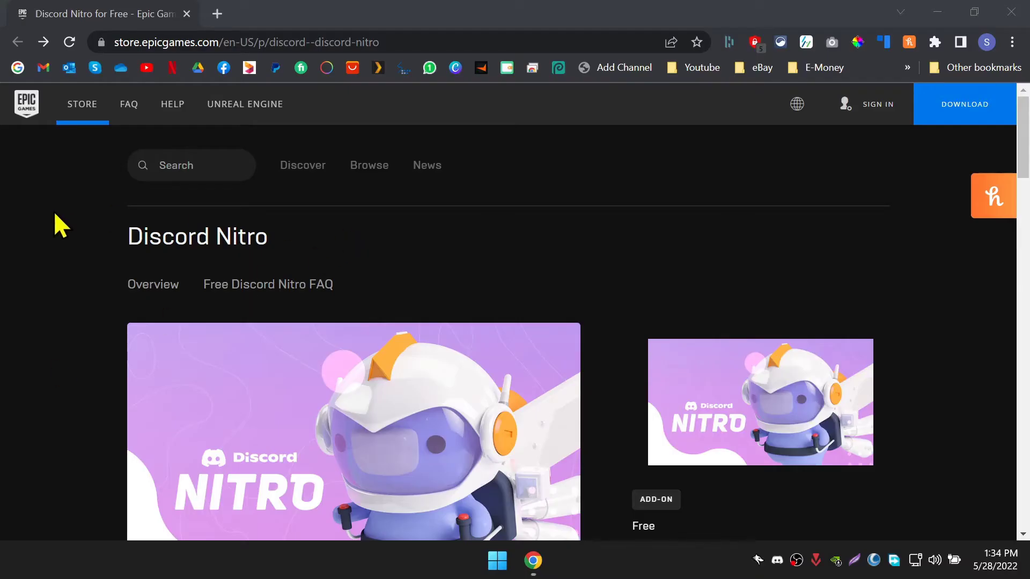
Step: Start getting the free Discord Nitro add-on from the Epic Games store and choose how to sign in to the Epic account
click(1008, 207)
click(984, 197)
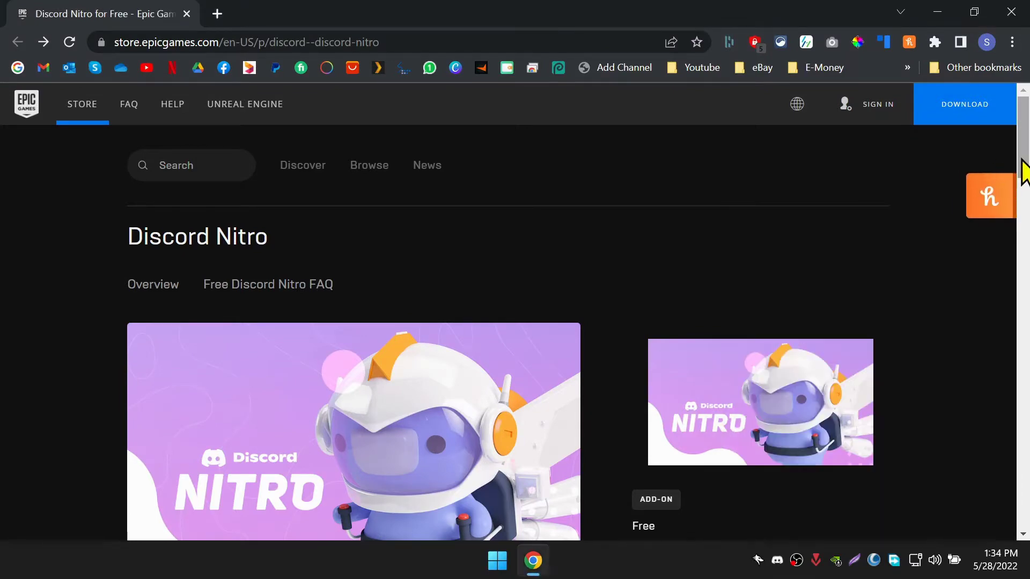
drag(1020, 172, 1018, 275)
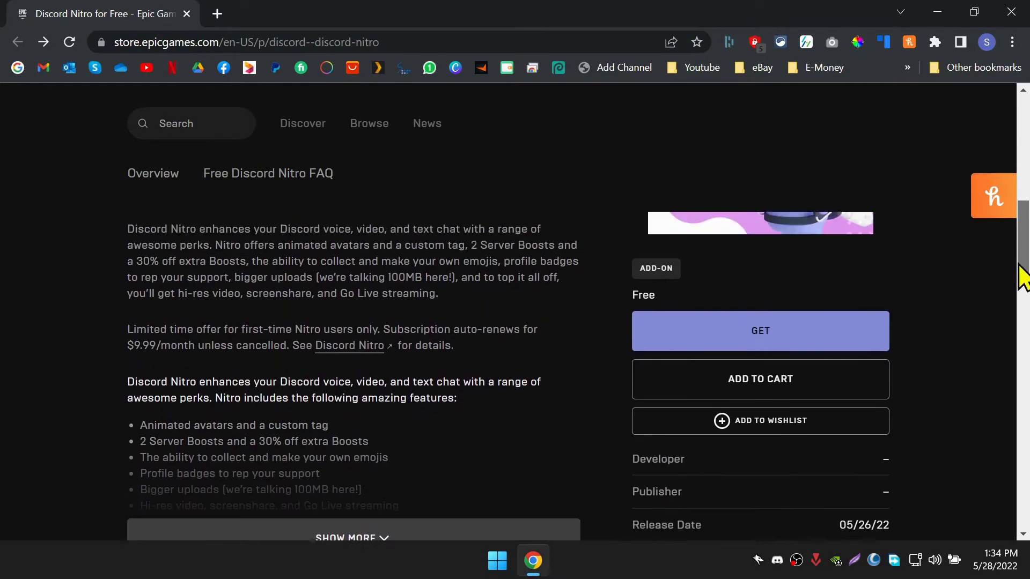
click(825, 348)
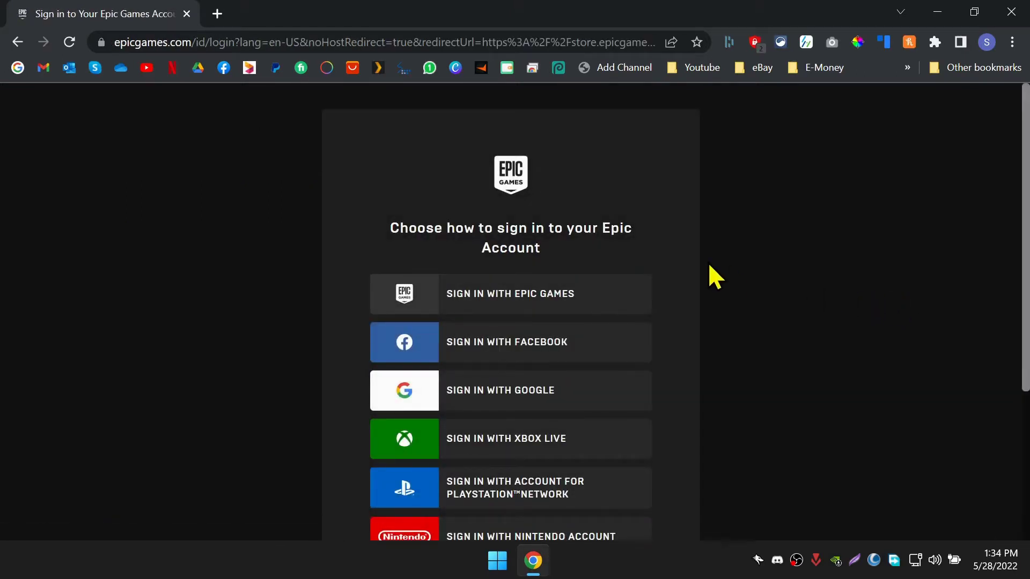
scroll(712, 271, down, 2)
click(516, 211)
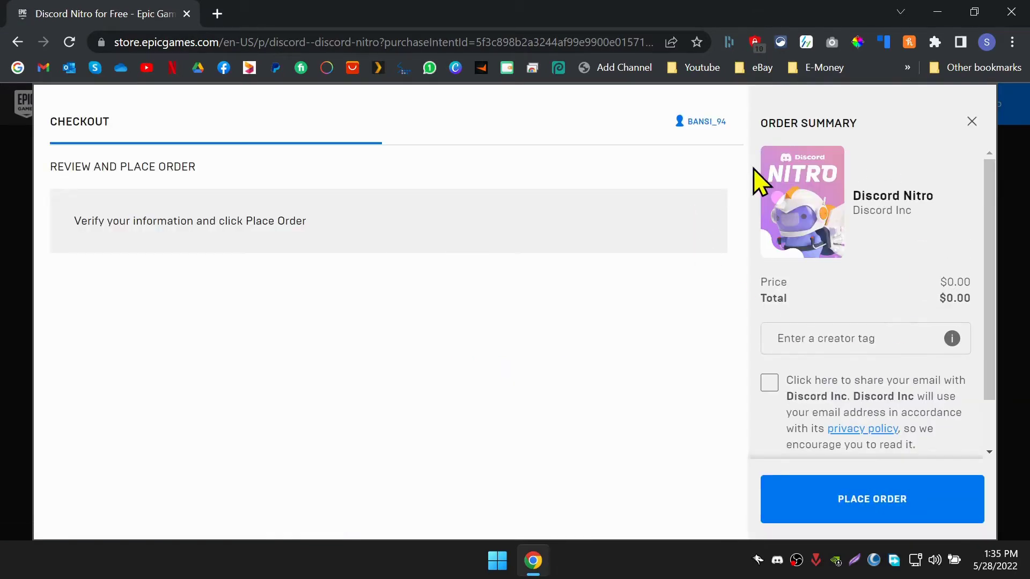
Step: Review the Discord Nitro order, agree to share the email with Discord Inc, and place the order
scroll(896, 233, down, 2)
scroll(896, 230, up, 2)
scroll(949, 276, down, 2)
scroll(874, 246, up, 2)
click(768, 383)
click(896, 514)
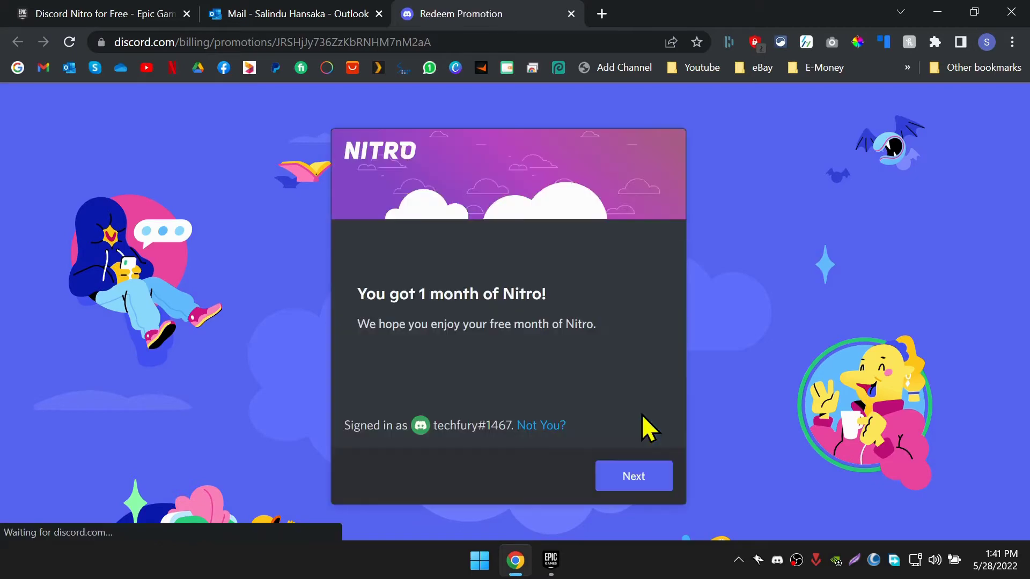
Step: Redeem the free month of Nitro on Discord by adding PayPal as a new payment method and getting Nitro Monthly
click(641, 476)
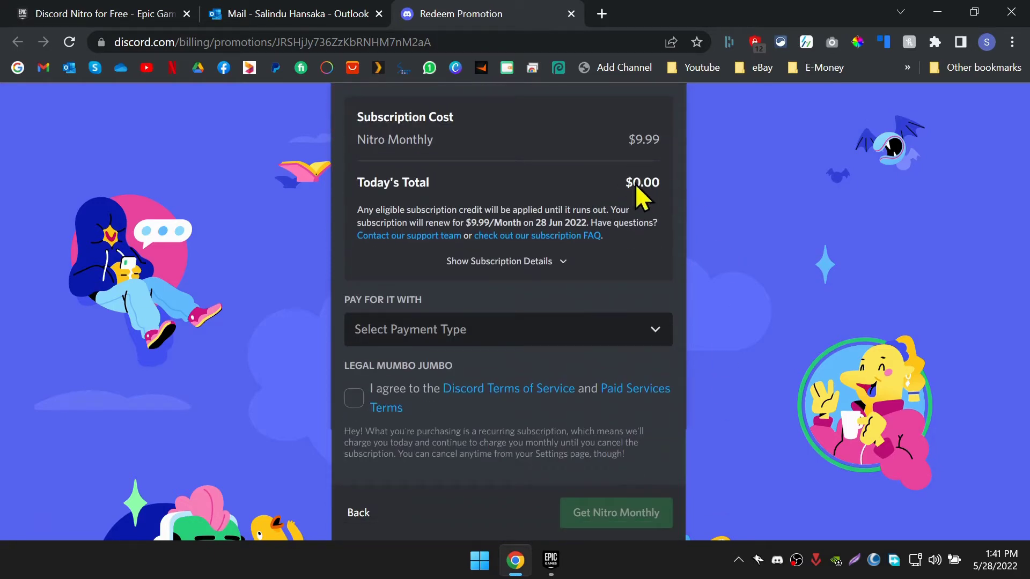
click(646, 328)
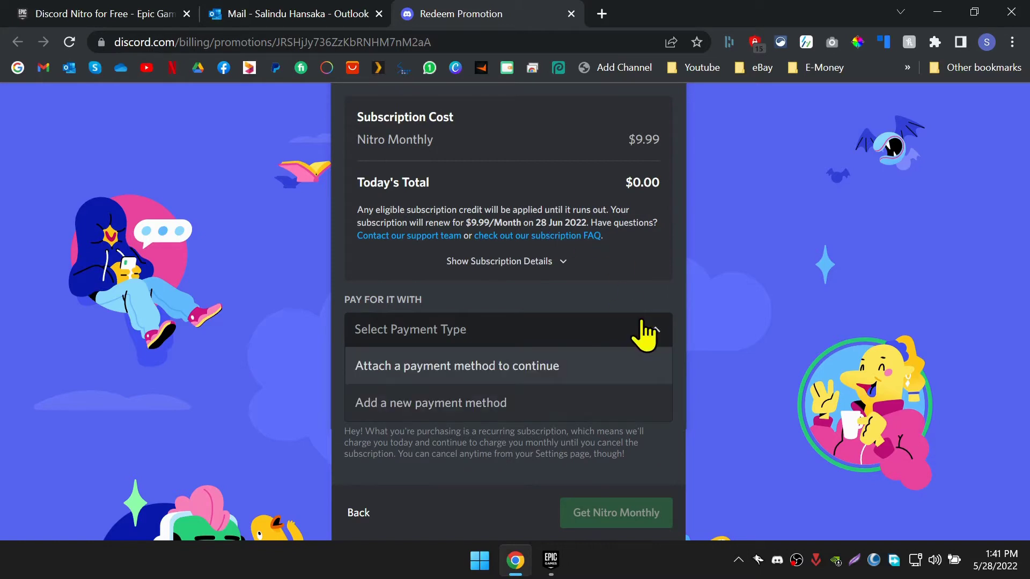
click(479, 403)
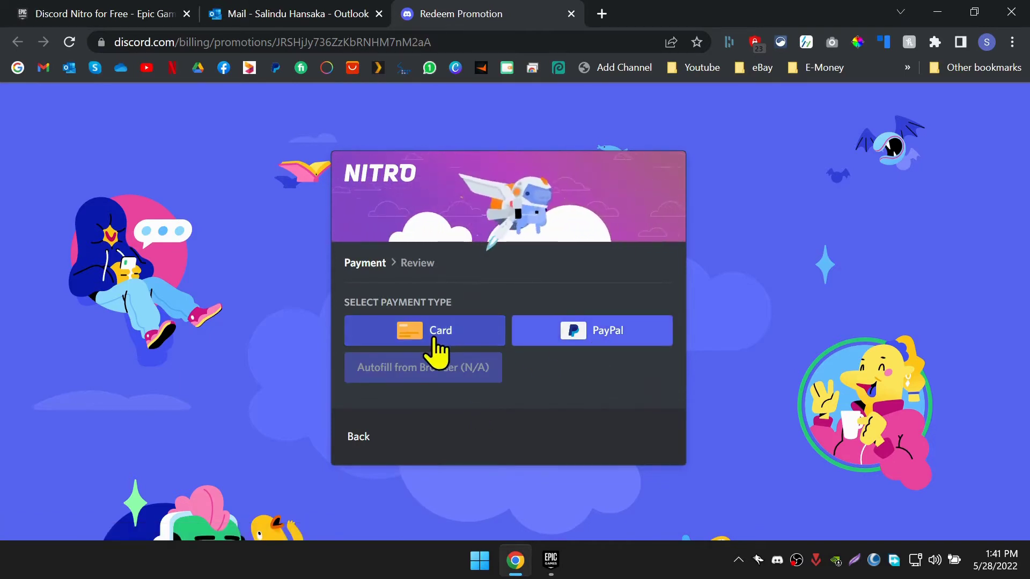
click(578, 343)
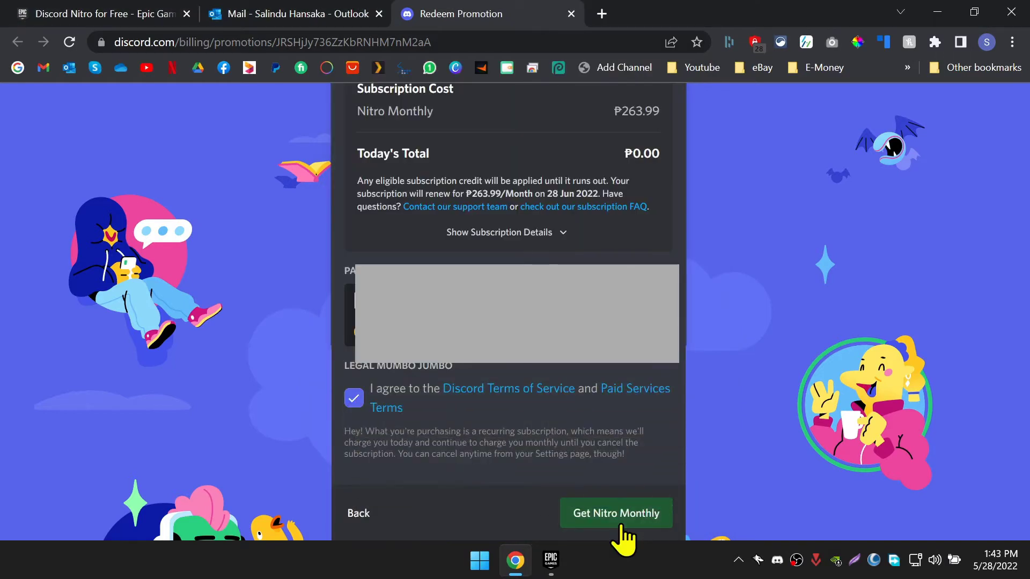
click(621, 527)
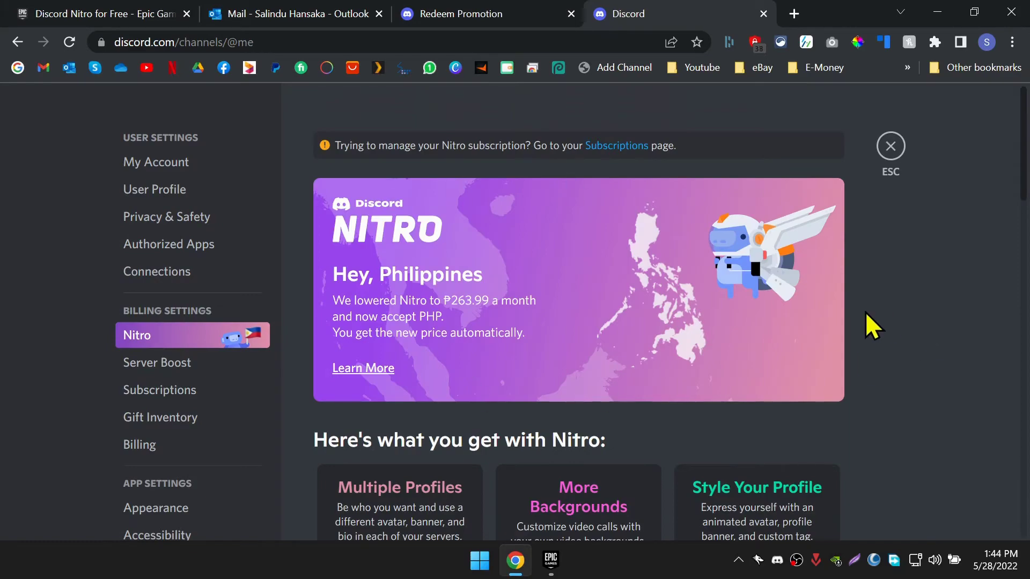
Step: Look through the Nitro perks in Discord's billing settings and go to the Subscriptions page
scroll(887, 304, down, 10)
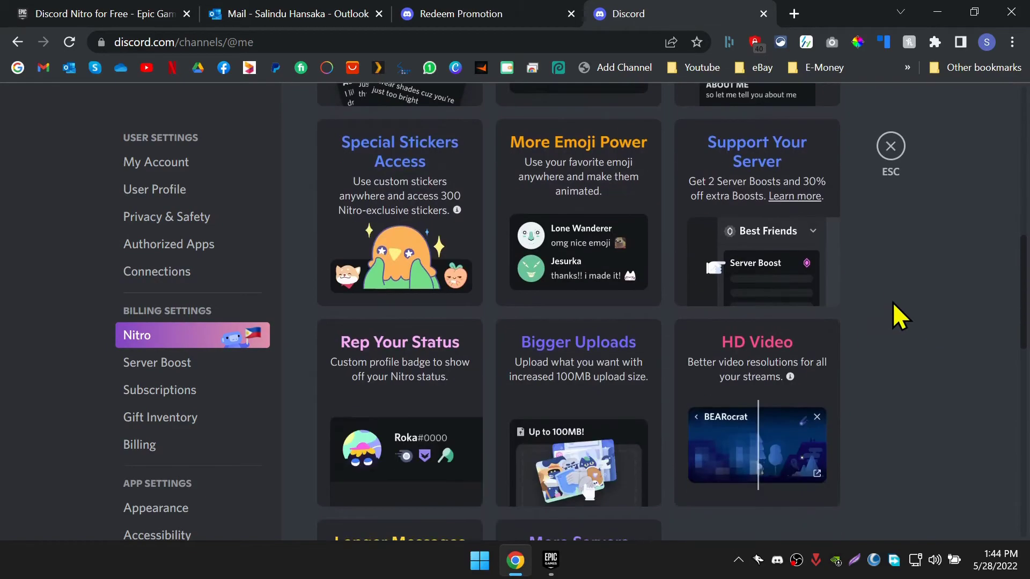
scroll(892, 301, up, 5)
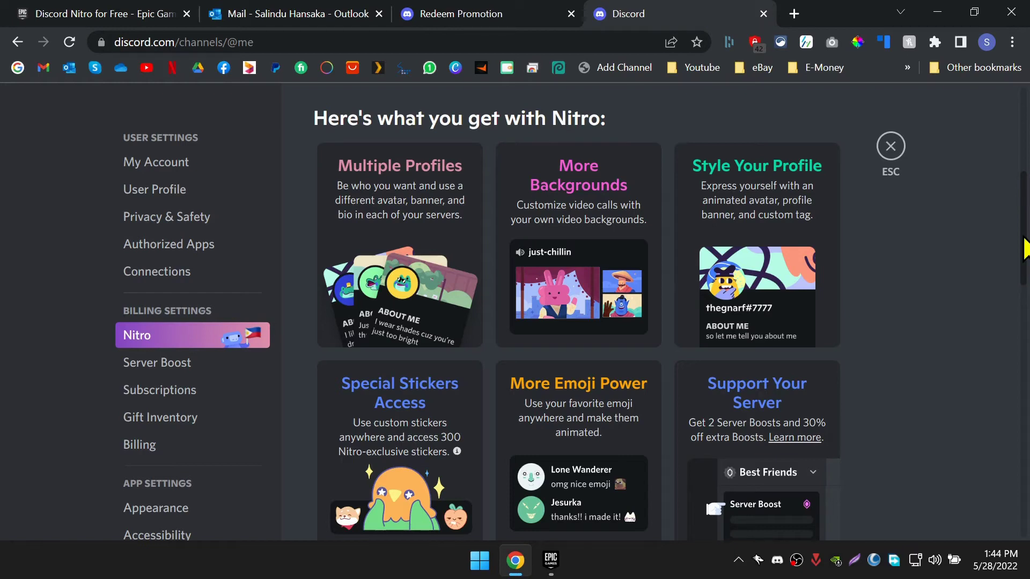
drag(1024, 248, 1024, 167)
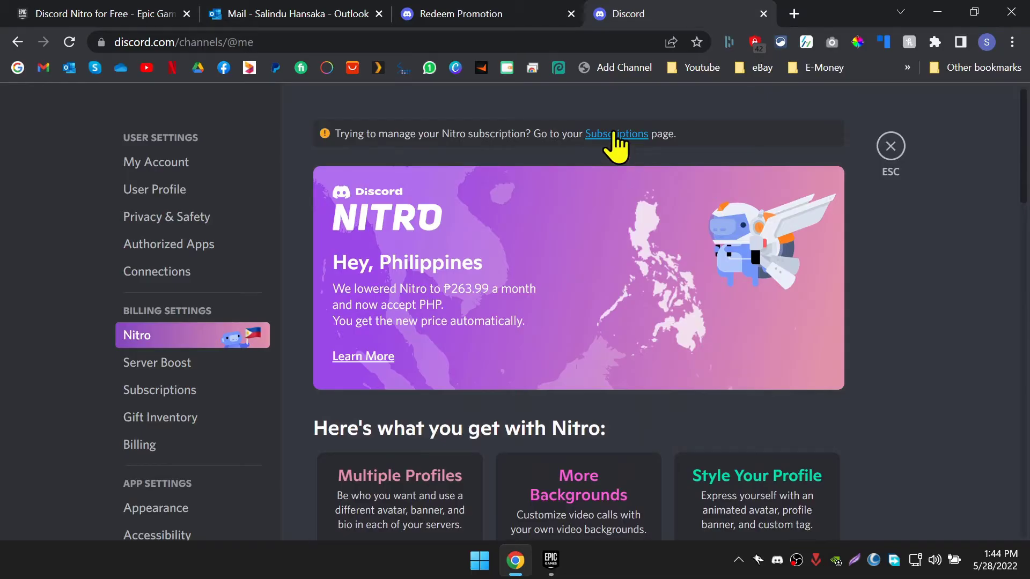
click(615, 135)
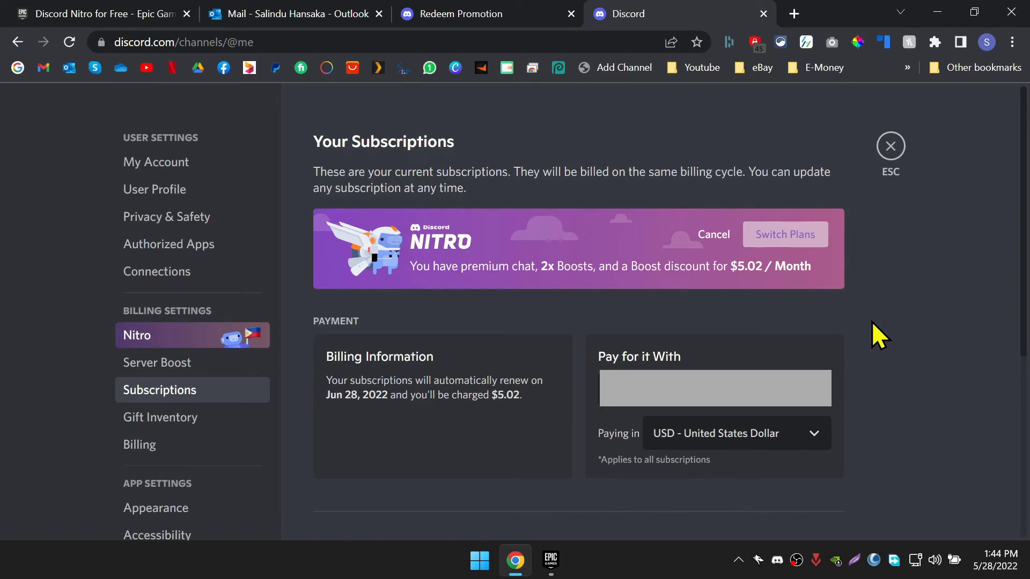
Step: Cancel the Nitro subscription, confirm it, and close the reason survey after selecting "I can't afford it right now"
click(714, 236)
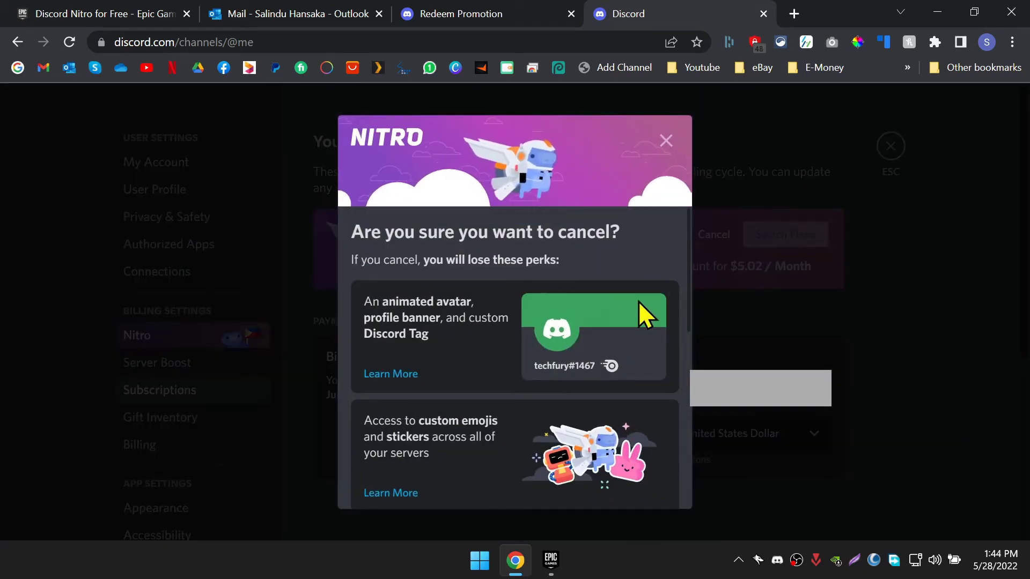
scroll(624, 261, down, 1)
scroll(623, 262, down, 7)
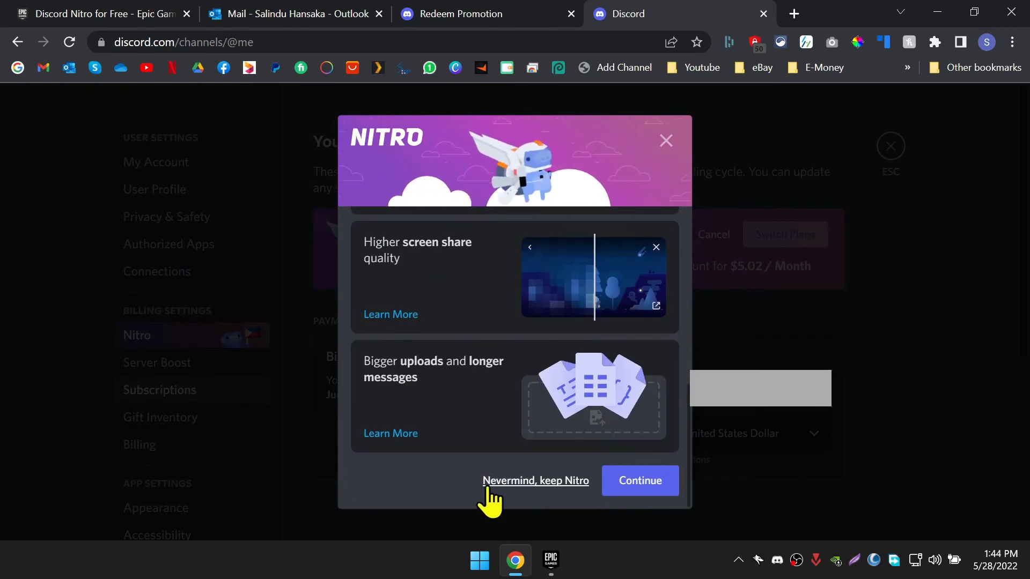
click(649, 482)
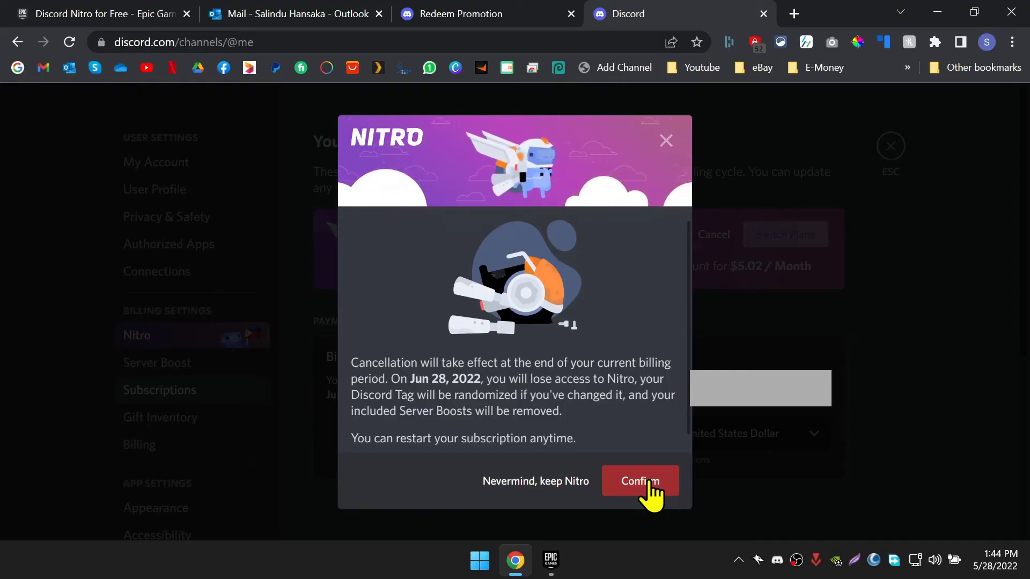
click(649, 481)
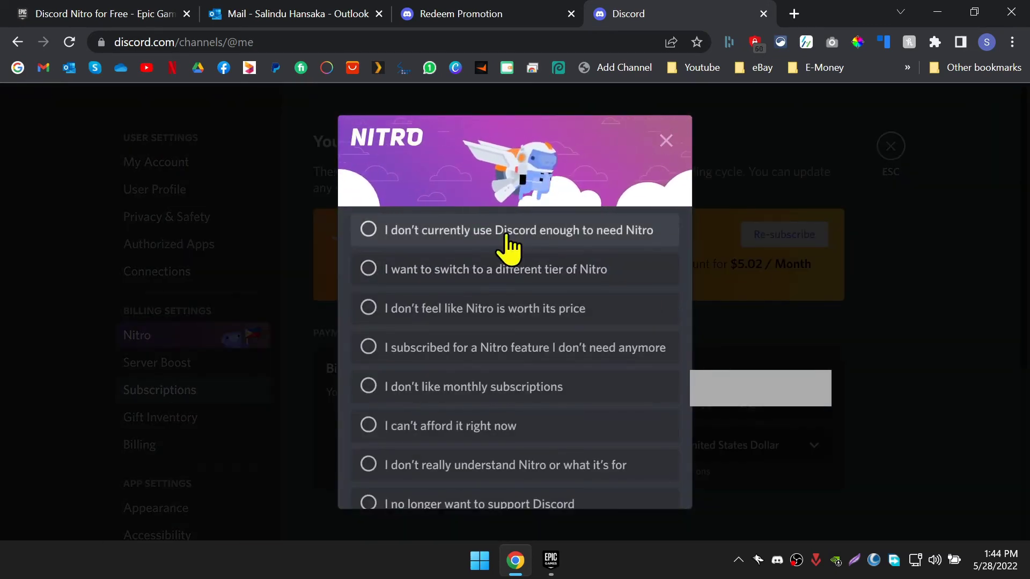
click(482, 427)
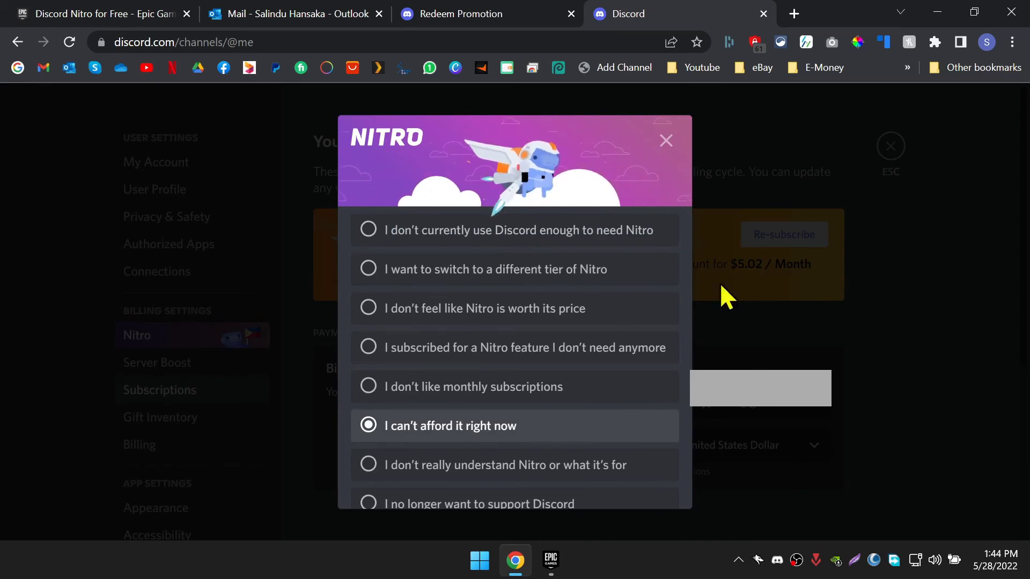
click(667, 153)
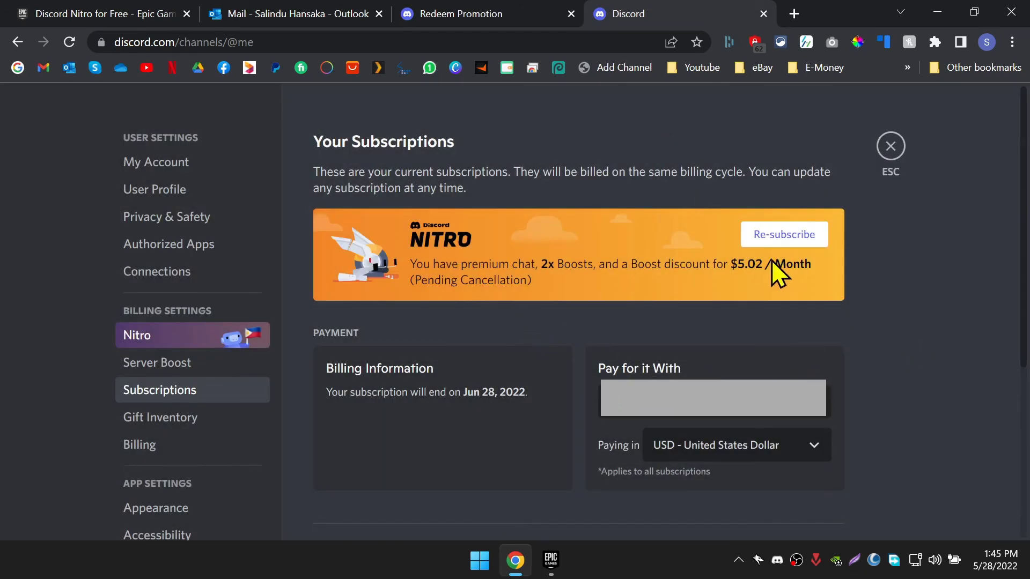
Step: View the Nitro settings page again and return to the Subscriptions page
click(190, 338)
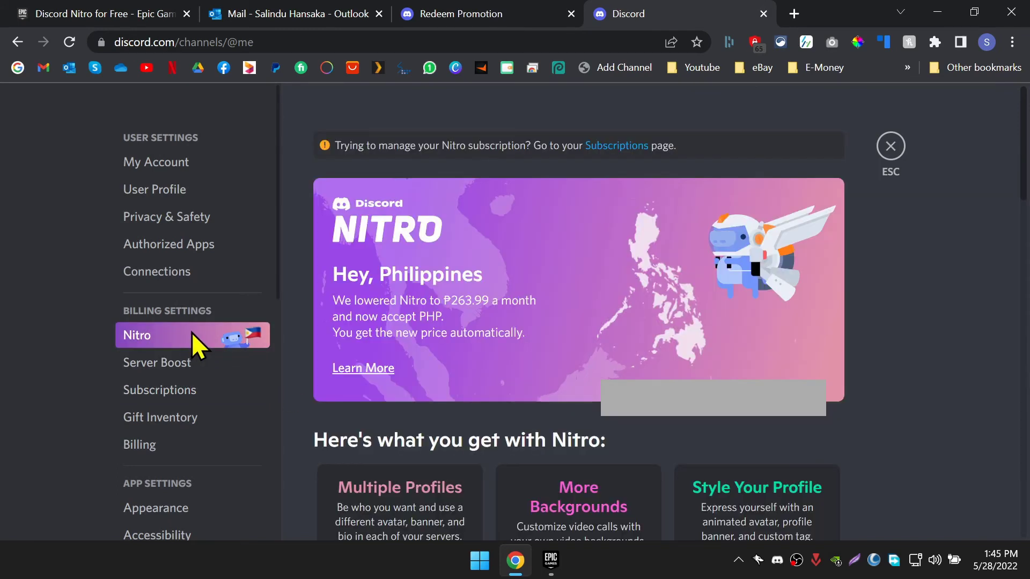
click(173, 390)
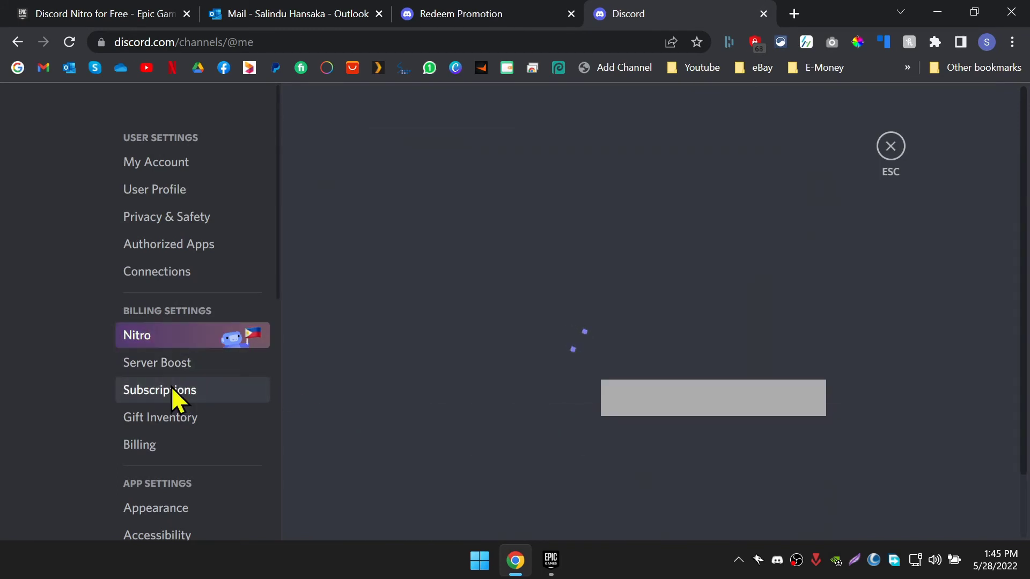